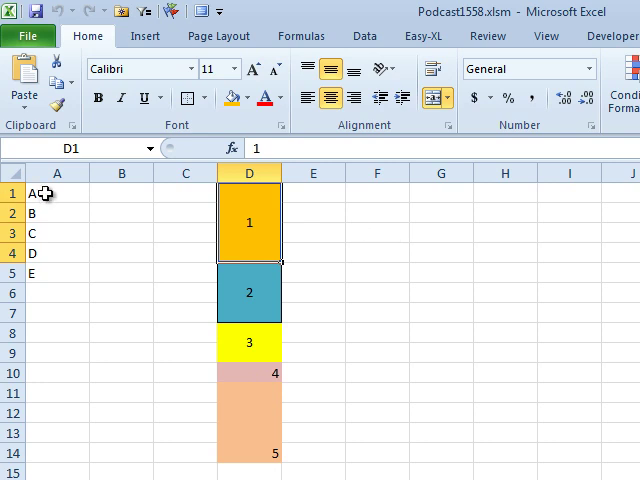
Copy the letters in A1:A5, try pasting into merged D1, and decline the replace prompt
drag(45, 193, 49, 268)
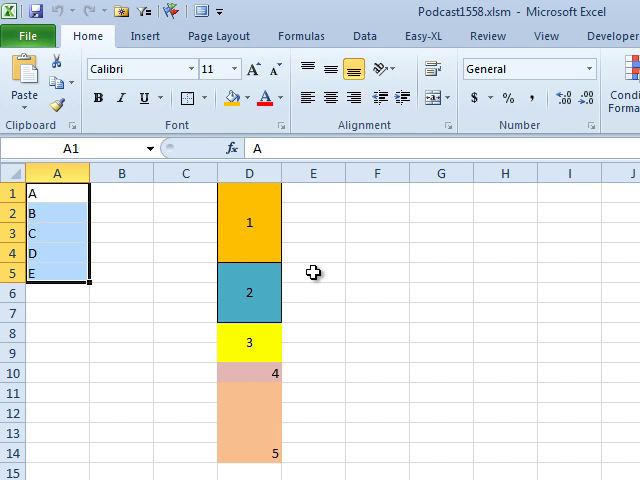
click(264, 214)
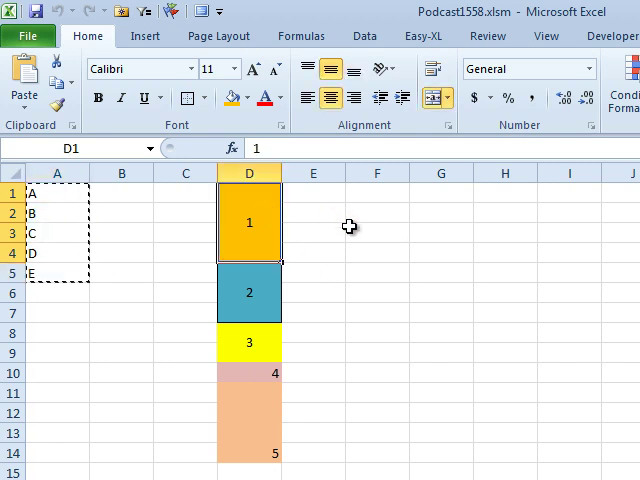
key(ctrl+v)
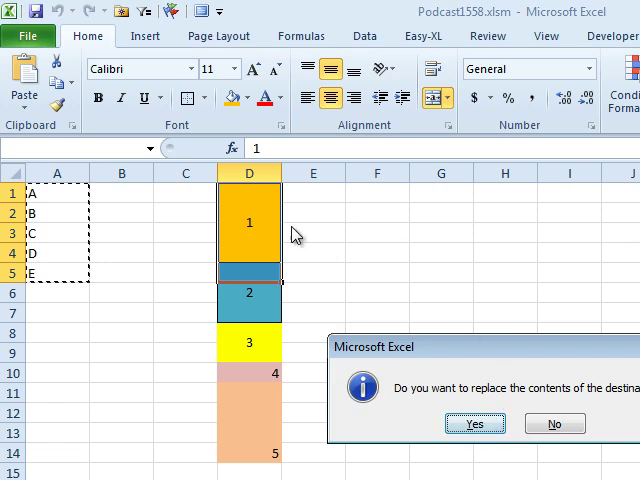
click(573, 424)
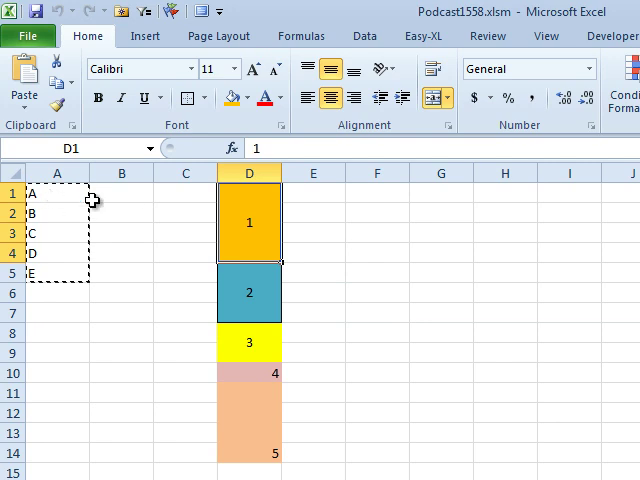
drag(262, 250, 266, 415)
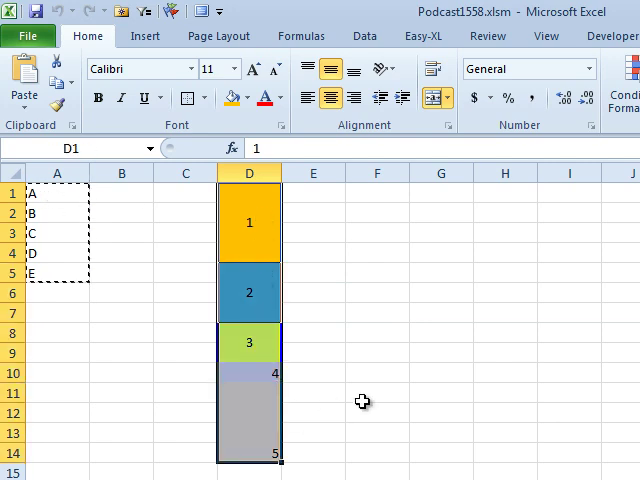
key(F5)
drag(520, 348, 317, 169)
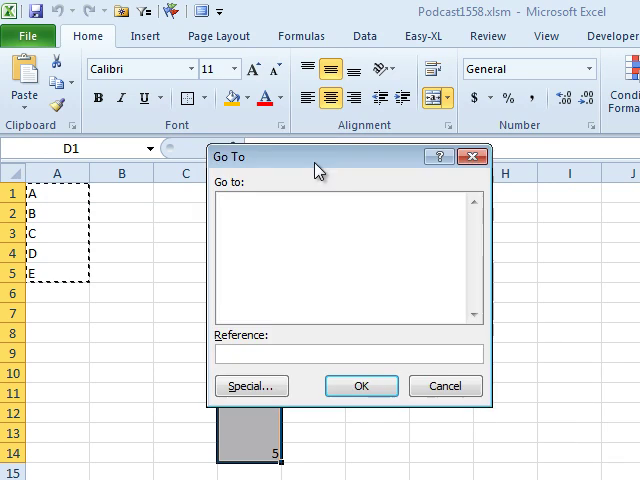
click(250, 383)
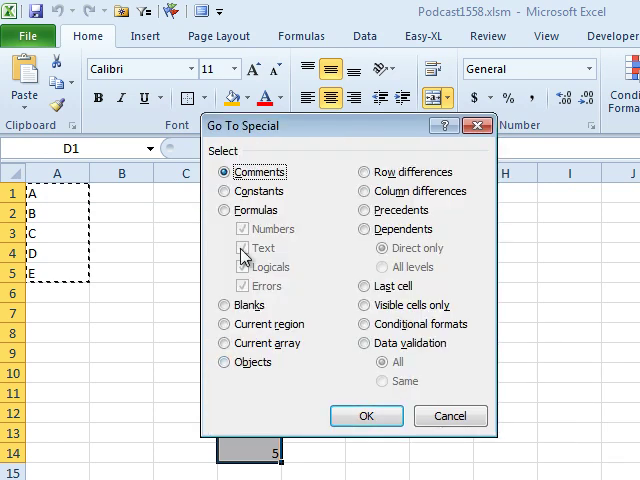
click(230, 191)
click(367, 417)
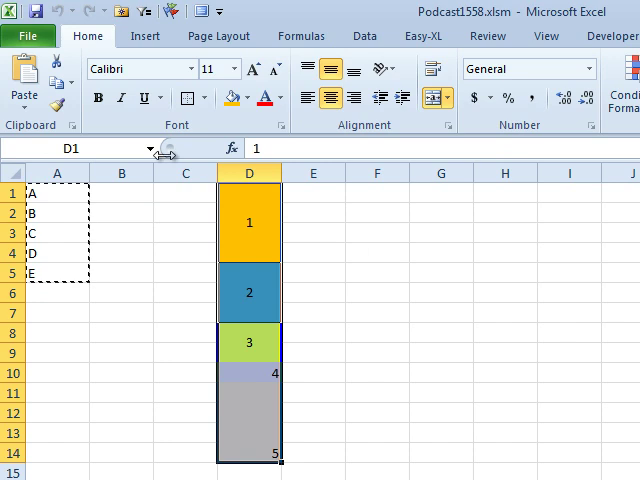
click(24, 108)
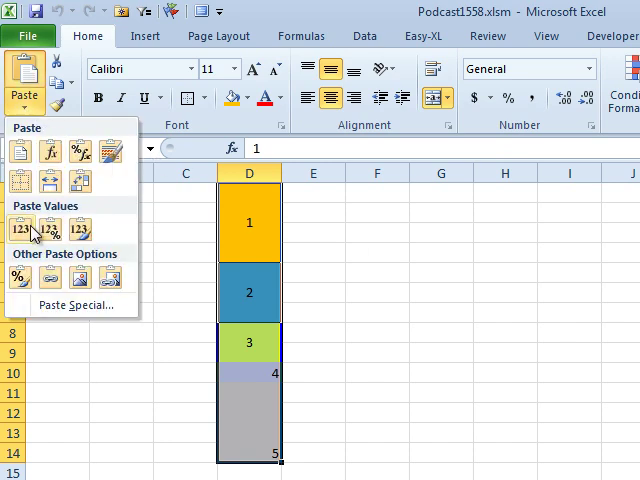
click(76, 305)
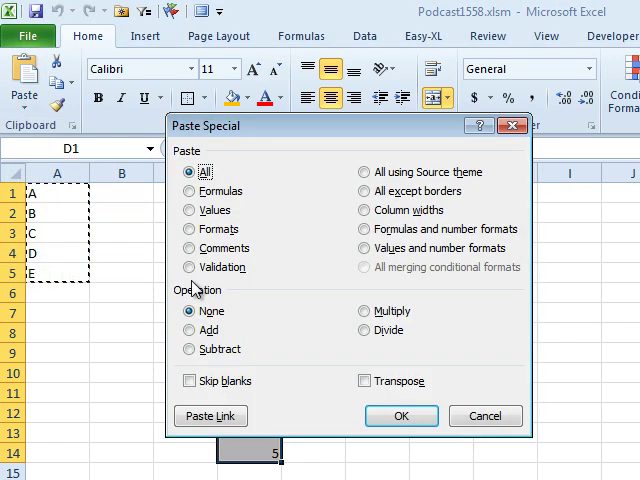
click(210, 210)
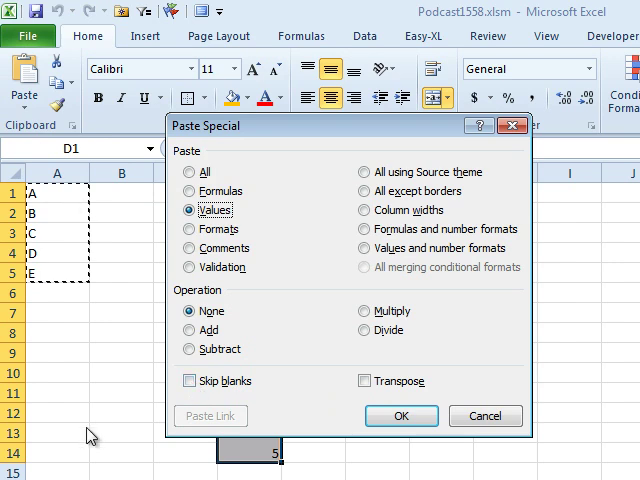
click(401, 416)
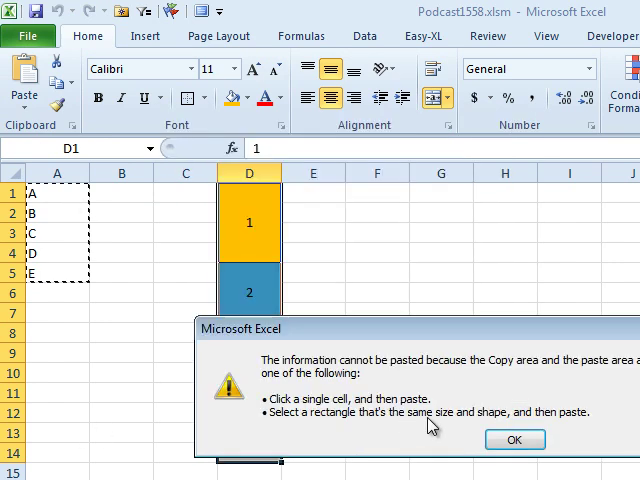
click(514, 440)
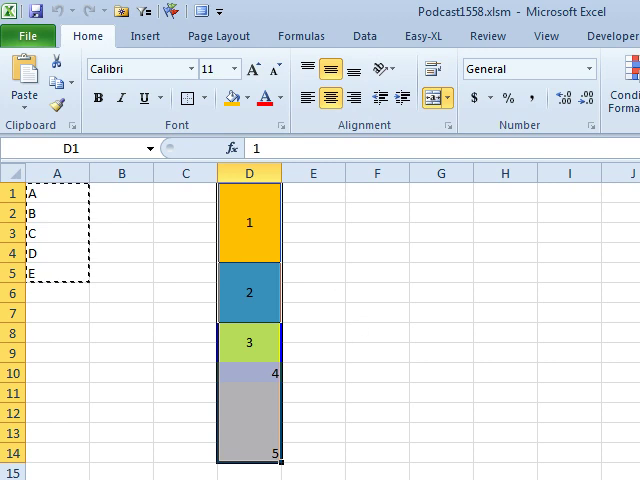
Select D1:D9, then use Go To Special with Constants to select only the numbered merged cells
click(249, 342)
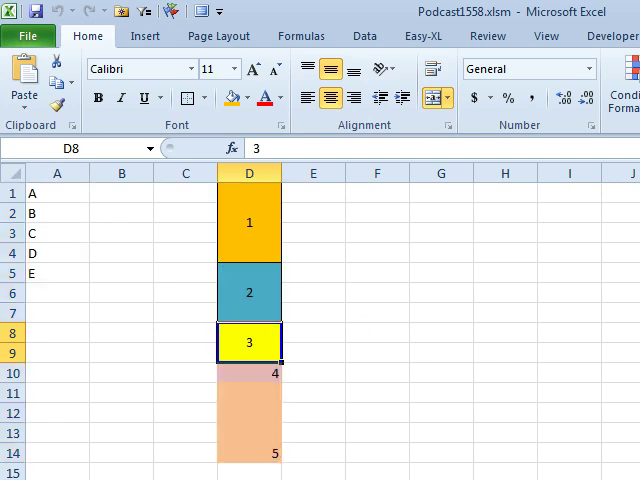
drag(249, 215, 243, 422)
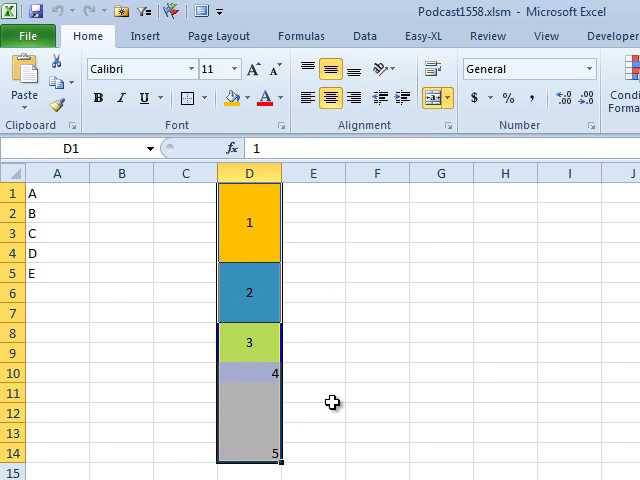
key(ctrl+g)
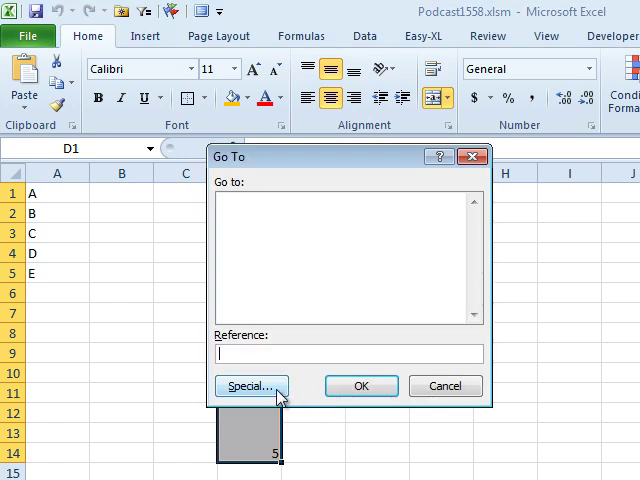
click(252, 385)
click(224, 191)
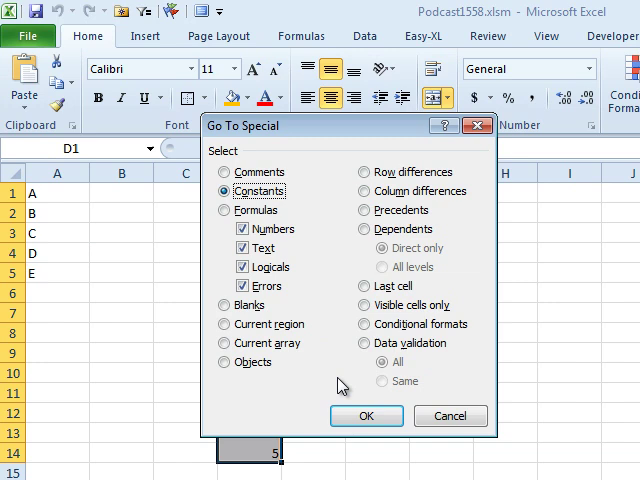
click(368, 417)
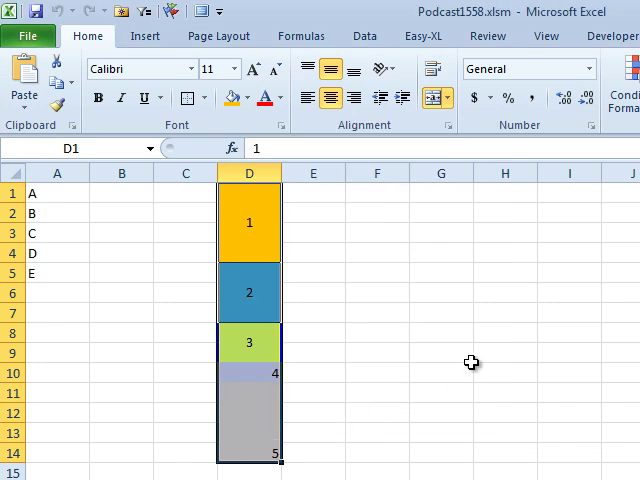
text(=IN)
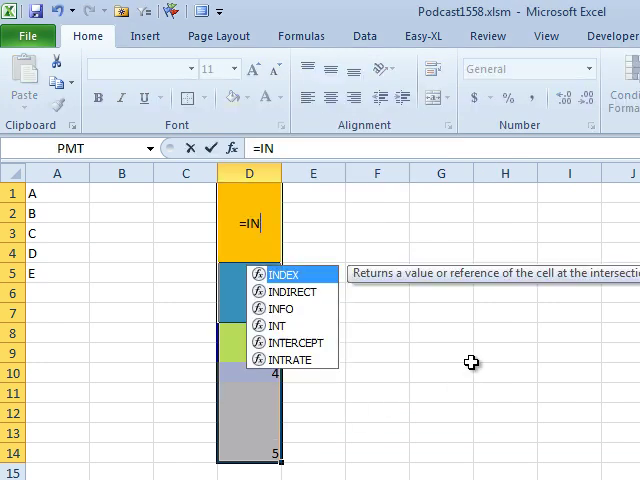
text(DEX()
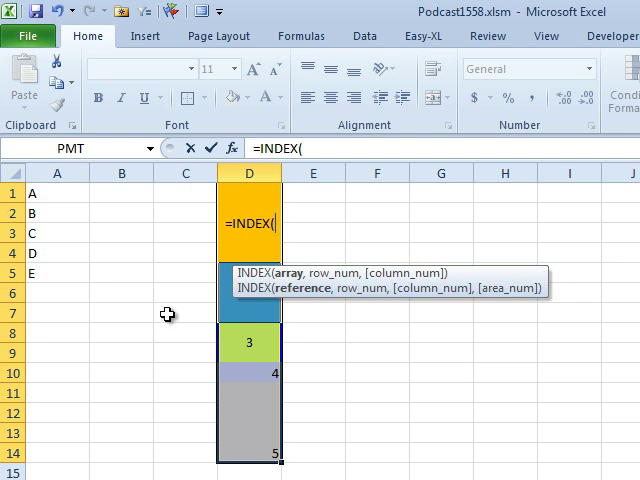
Fill all selected merged cells with =INDEX($A$1:$A$5,COUNTA(D$1:D1)) using Ctrl+Enter
drag(57, 194, 56, 265)
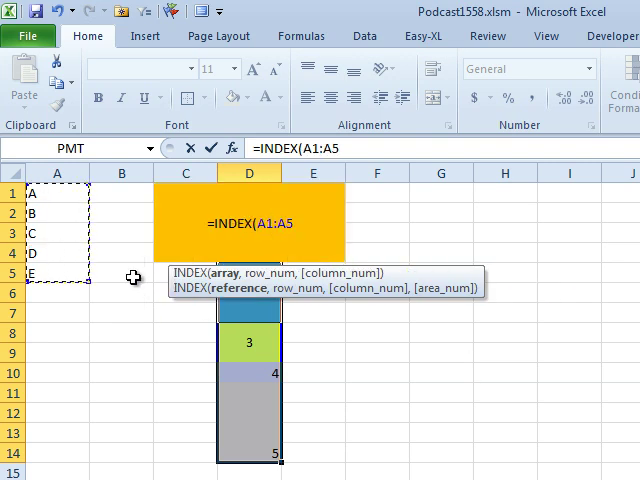
key(F4)
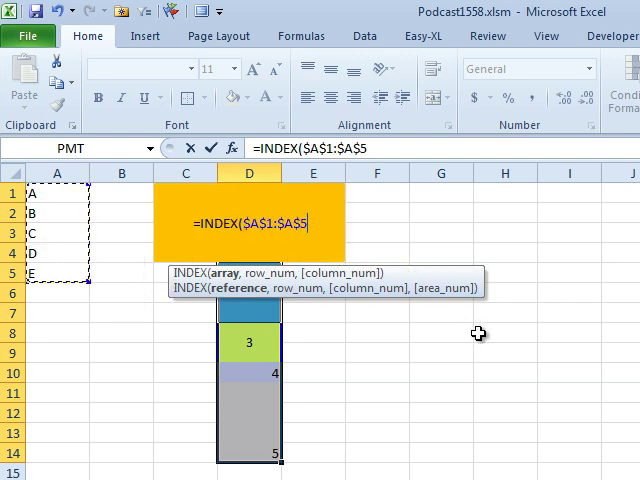
text(,)
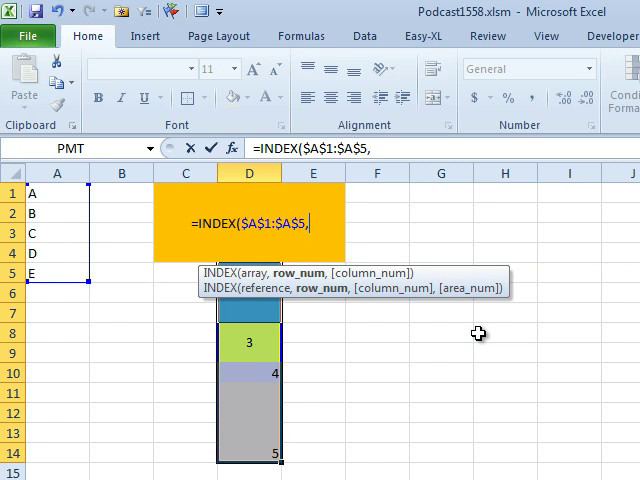
text(COUNT)
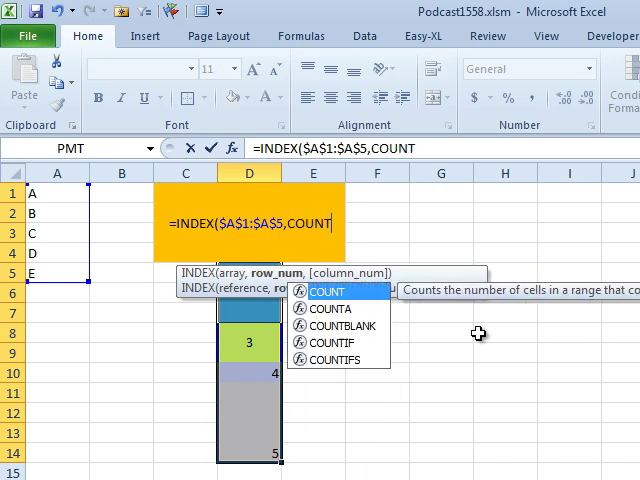
text(A()
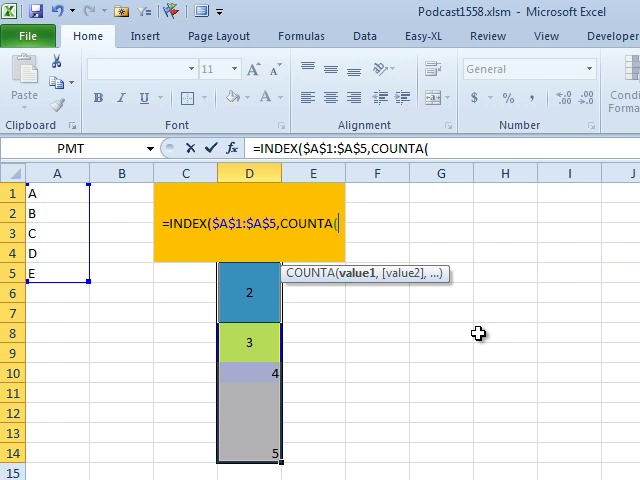
text(D$1:)
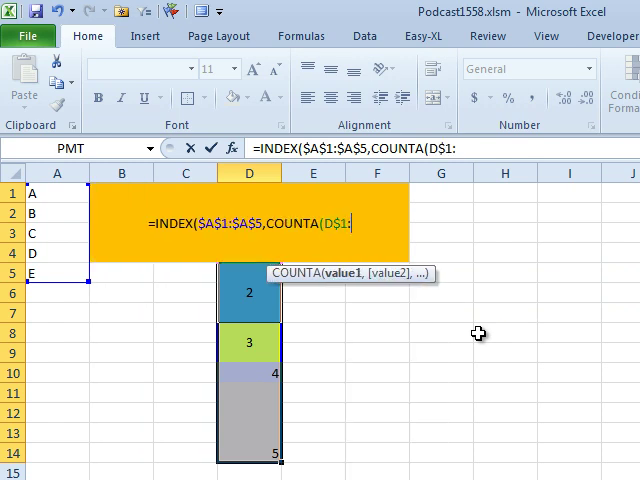
text(D1))
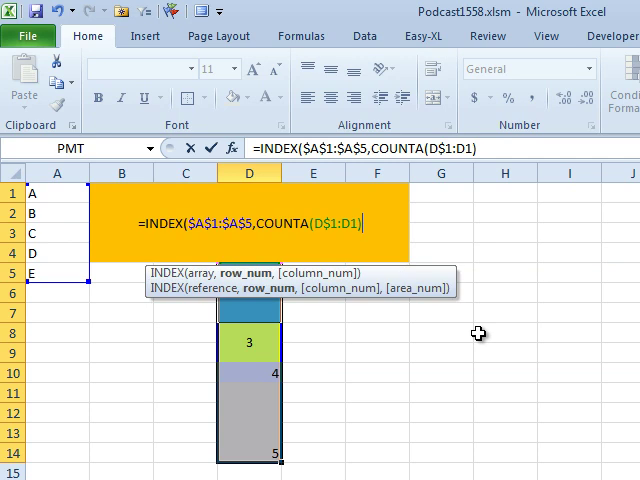
text())
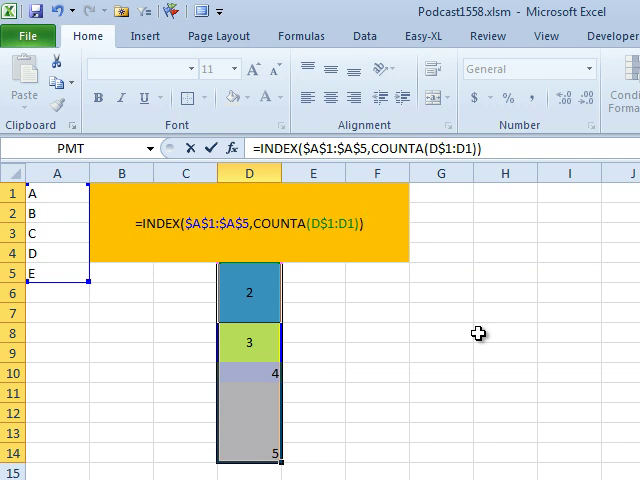
key(ctrl+Return)
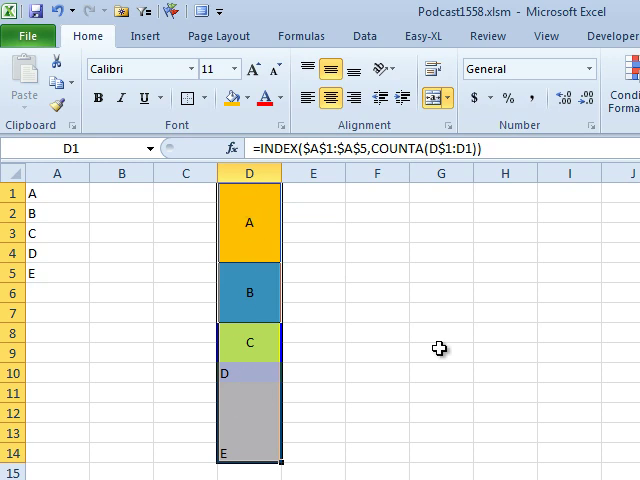
click(28, 36)
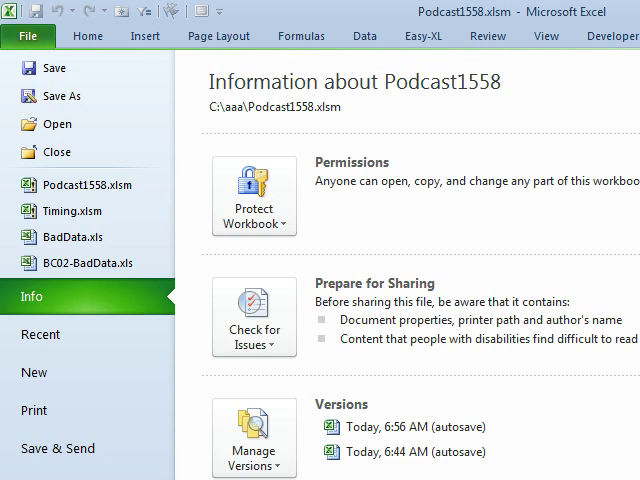
click(50, 475)
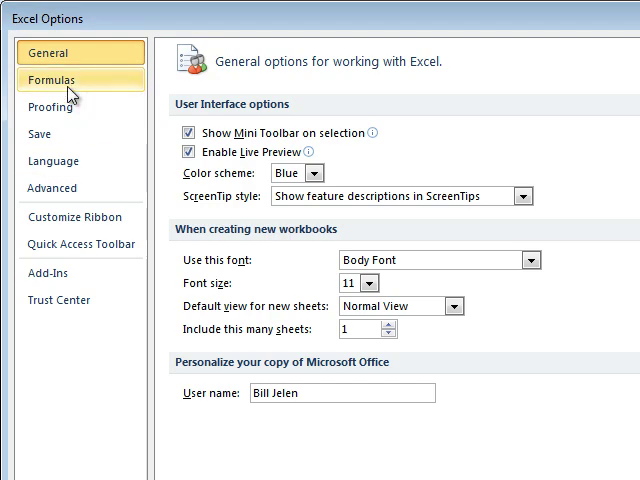
click(70, 92)
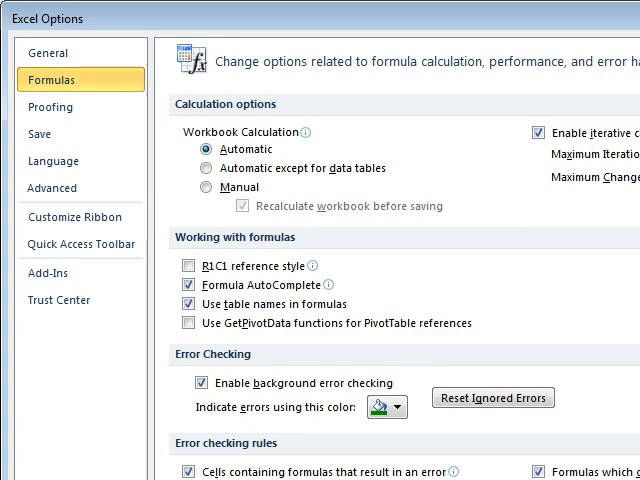
key(Return)
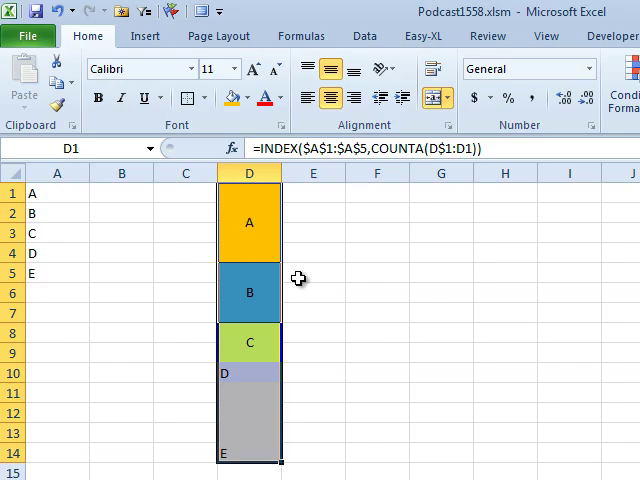
click(28, 36)
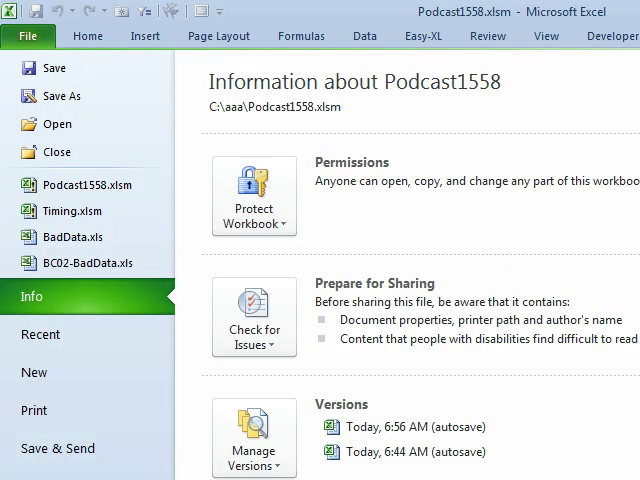
click(45, 478)
click(52, 80)
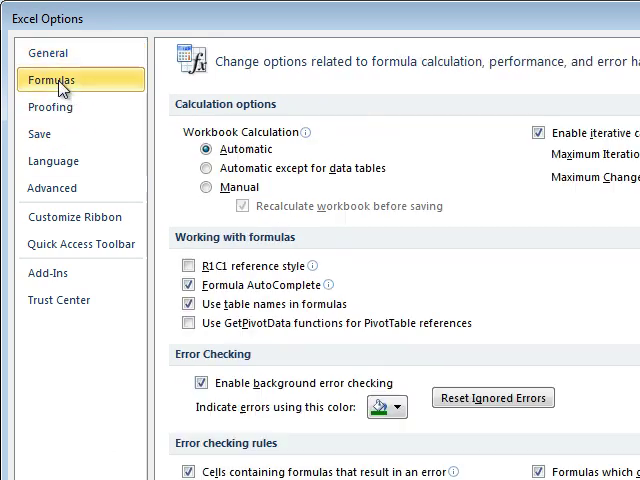
click(539, 132)
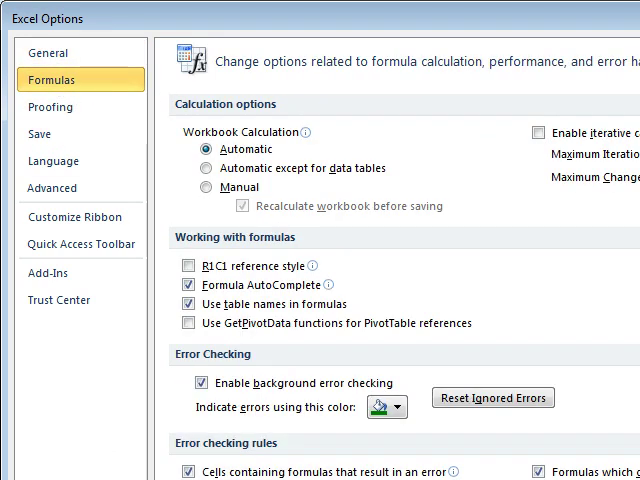
key(Return)
click(475, 466)
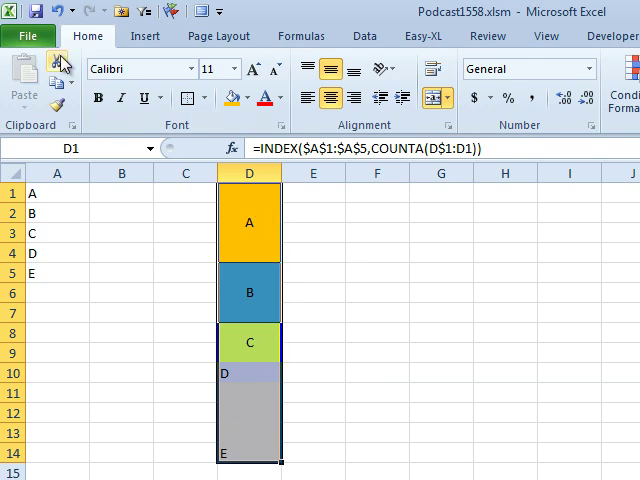
click(28, 36)
key(t)
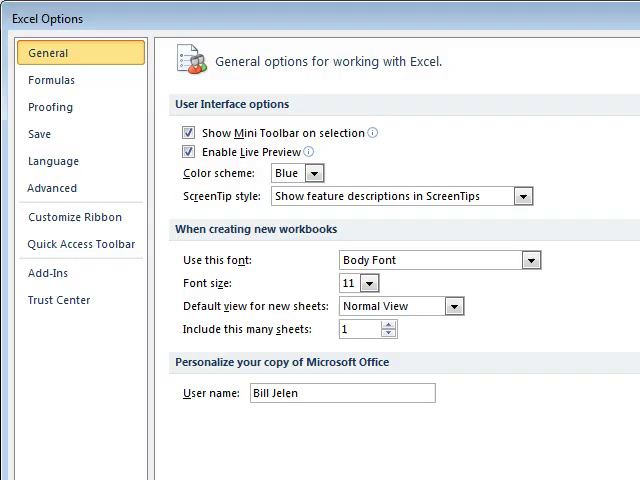
click(85, 80)
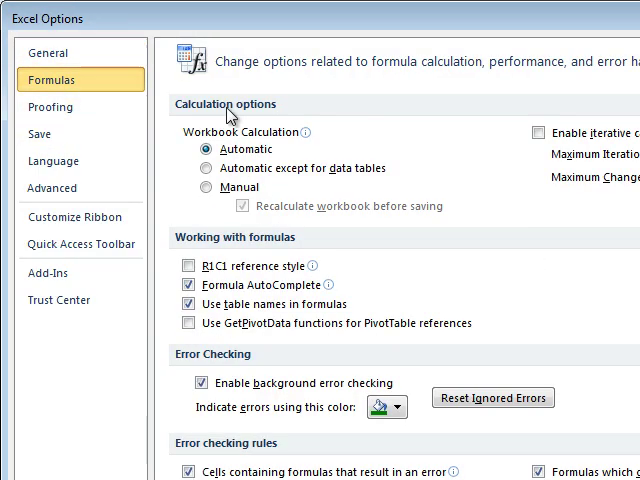
click(539, 133)
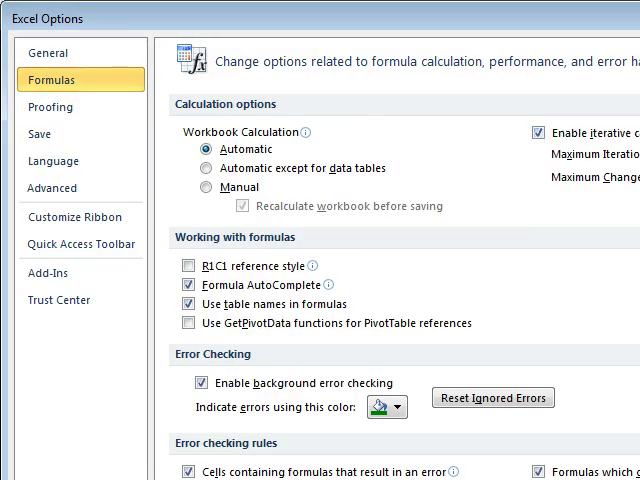
key(Return)
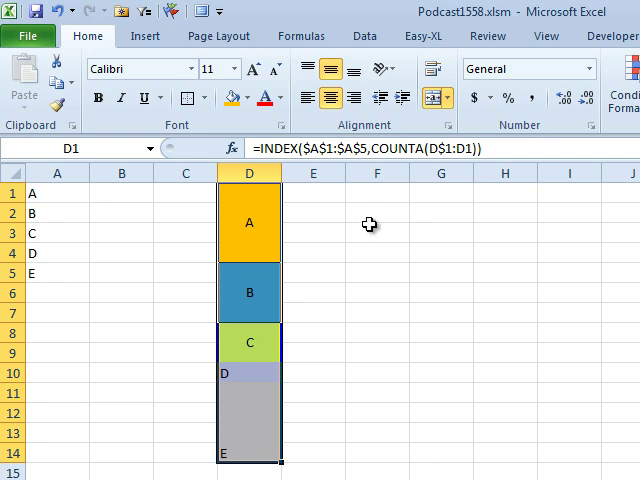
Enter F, G, H, N and az into F2:F6 and copy that range
drag(377, 213, 373, 284)
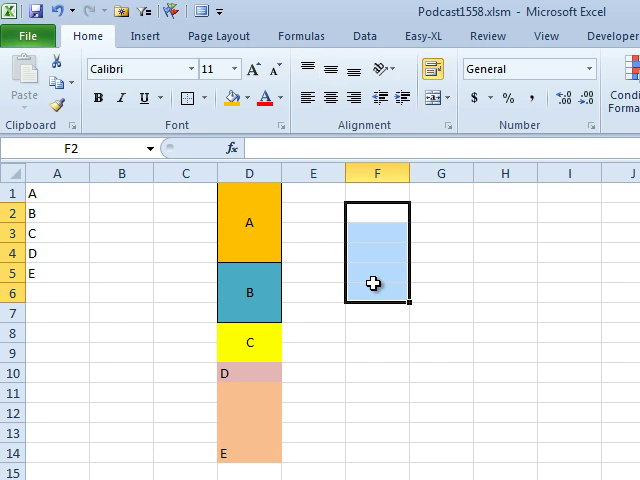
text(FG)
key(Return)
text(H)
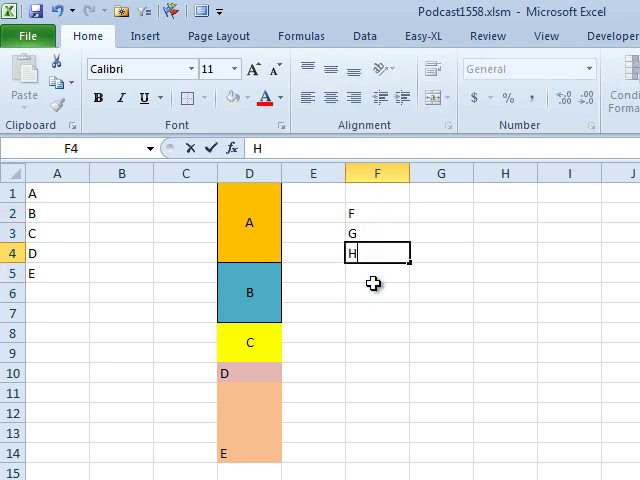
key(Return)
text(N)
key(Return)
text(z)
key(Return)
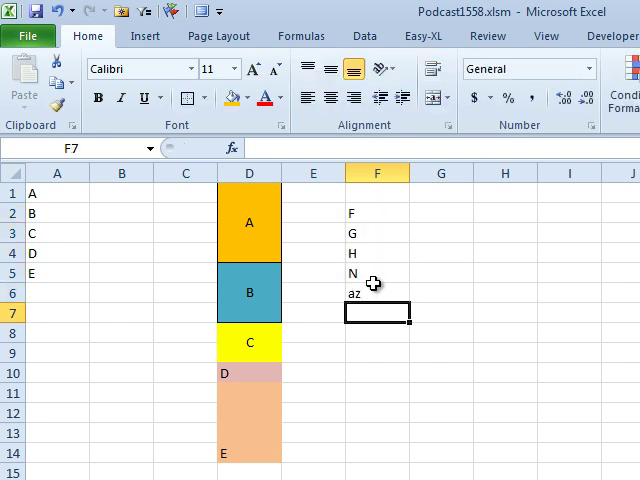
key(Up)
key(Up)
key(Up)
key(Up)
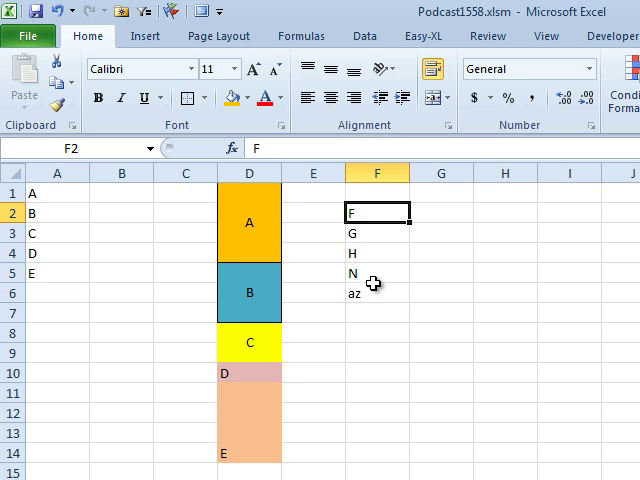
key(shift+Down)
key(shift+Down)
key(shift+Down)
key(ctrl+c)
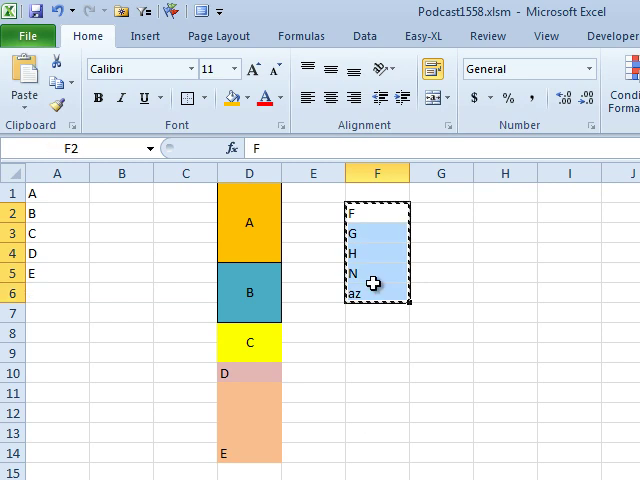
Paste the F, G, H, N, az list over A1:A5, starting at A1
click(56, 194)
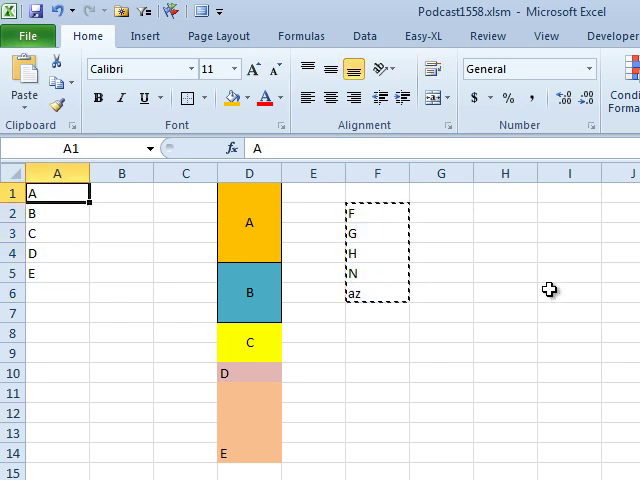
key(ctrl+v)
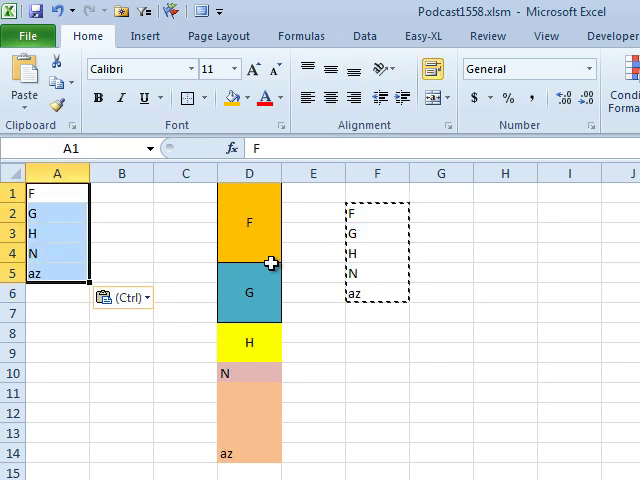